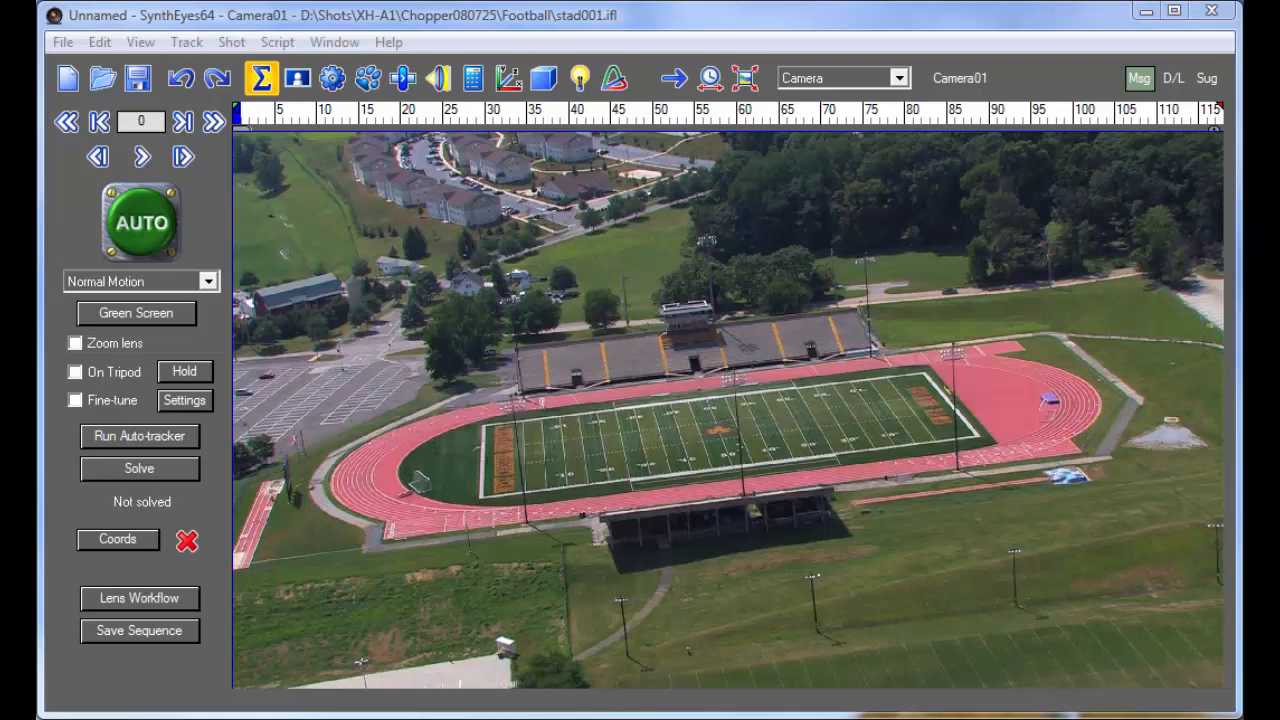
Automatically track and solve the aerial stadium shot with the Normal Motion setting.
left_click_drag(265, 118, 364, 134)
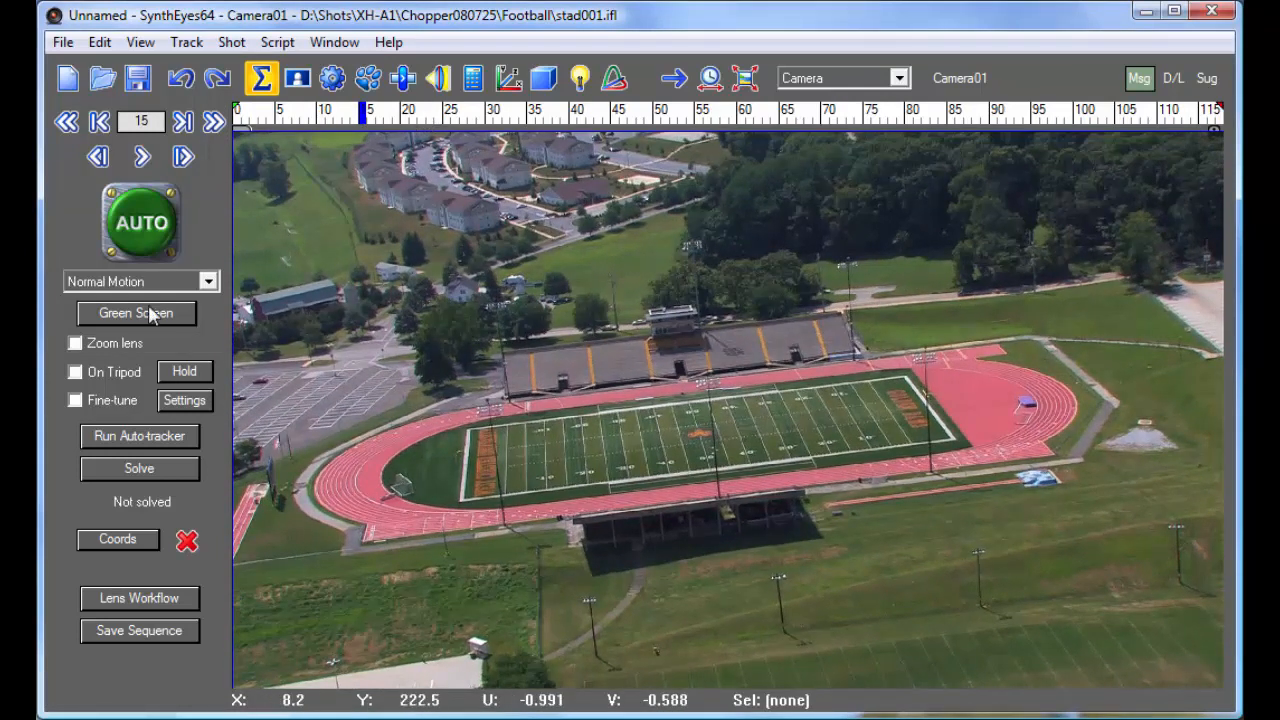
left_click(122, 236)
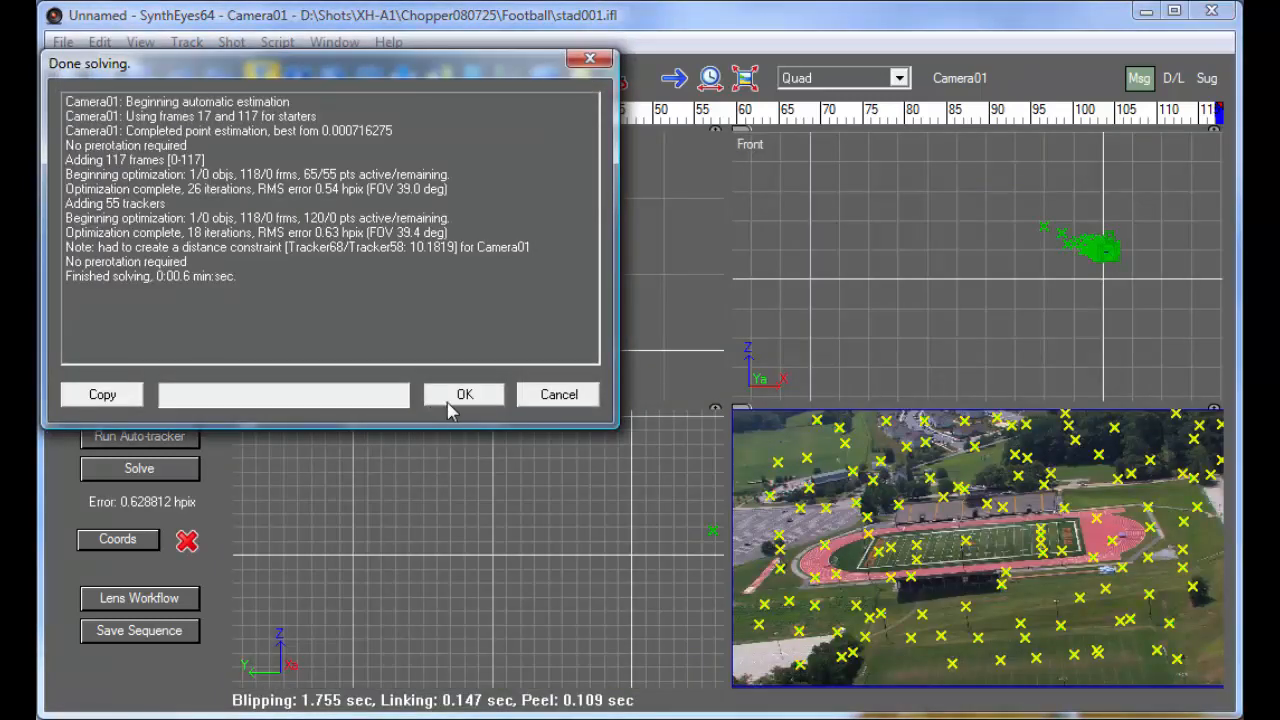
left_click(449, 403)
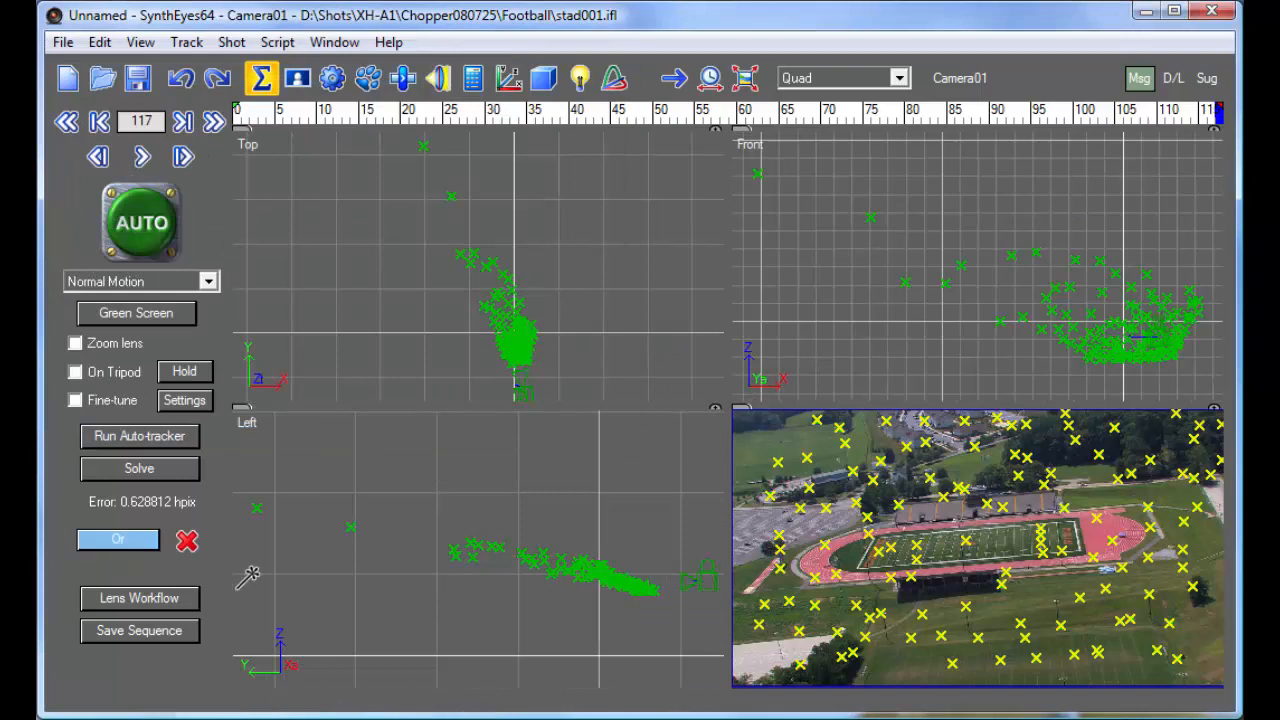
Assign trackers around the running track as origin, left/right axis and plane points, and apply the coordinate system.
left_click(836, 576)
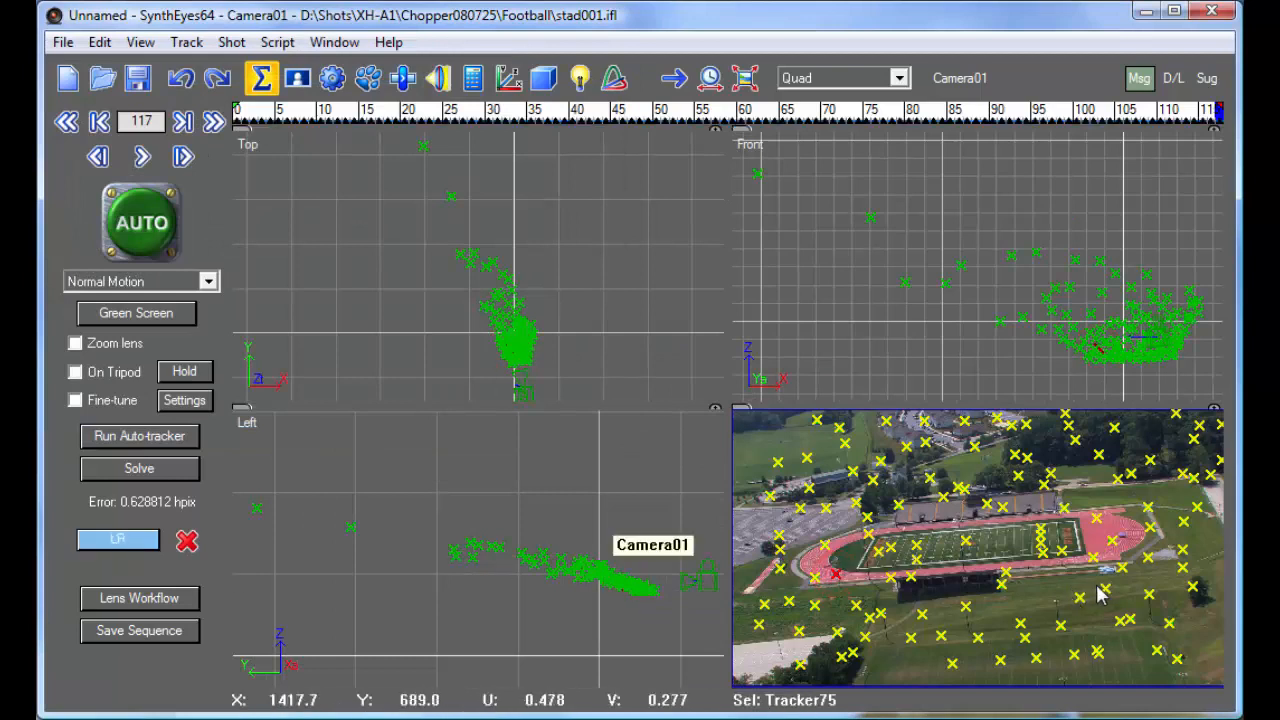
left_click(1098, 520)
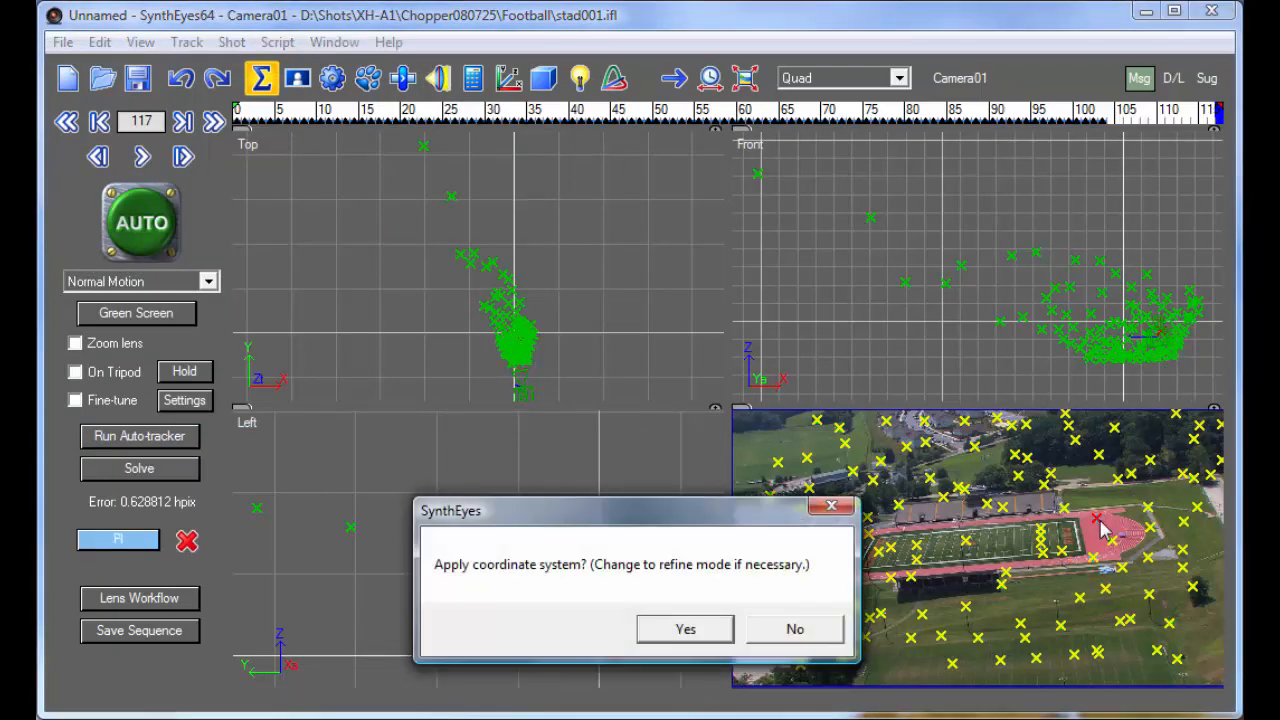
left_click(689, 628)
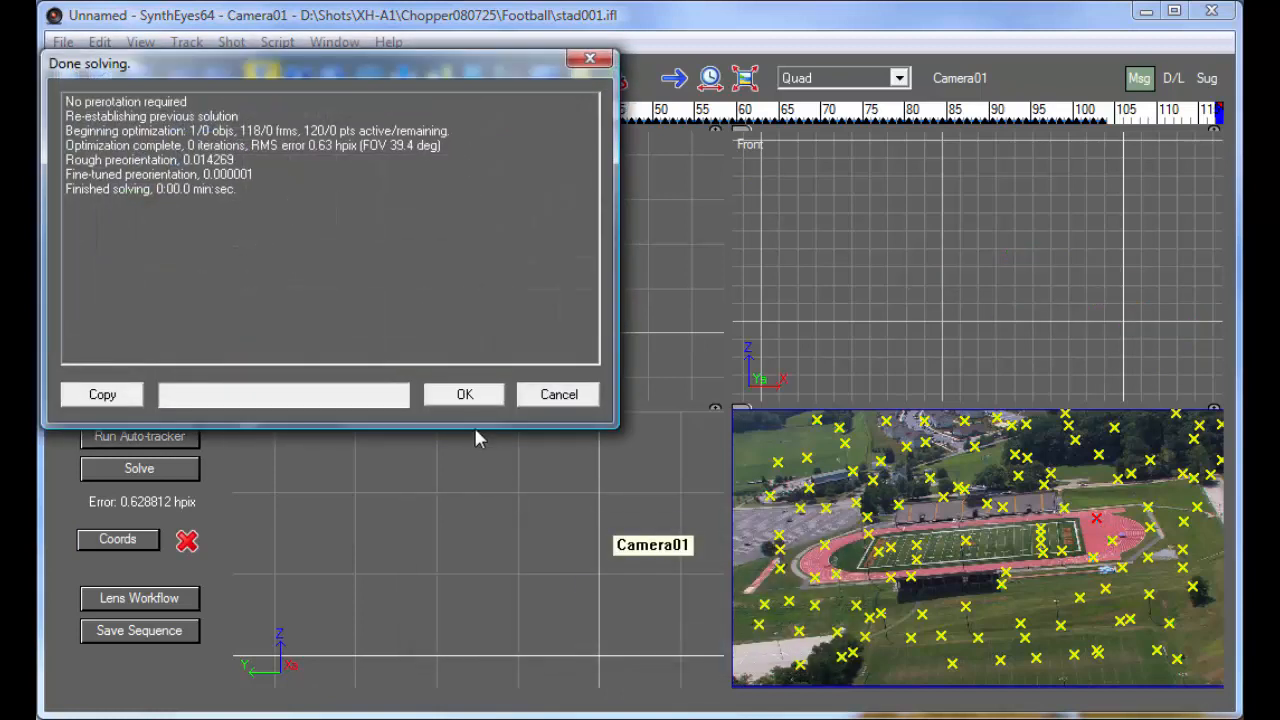
left_click(450, 400)
Go to frame 22 of the shot and switch the viewport layout to Perspective.
left_click_drag(306, 110, 421, 130)
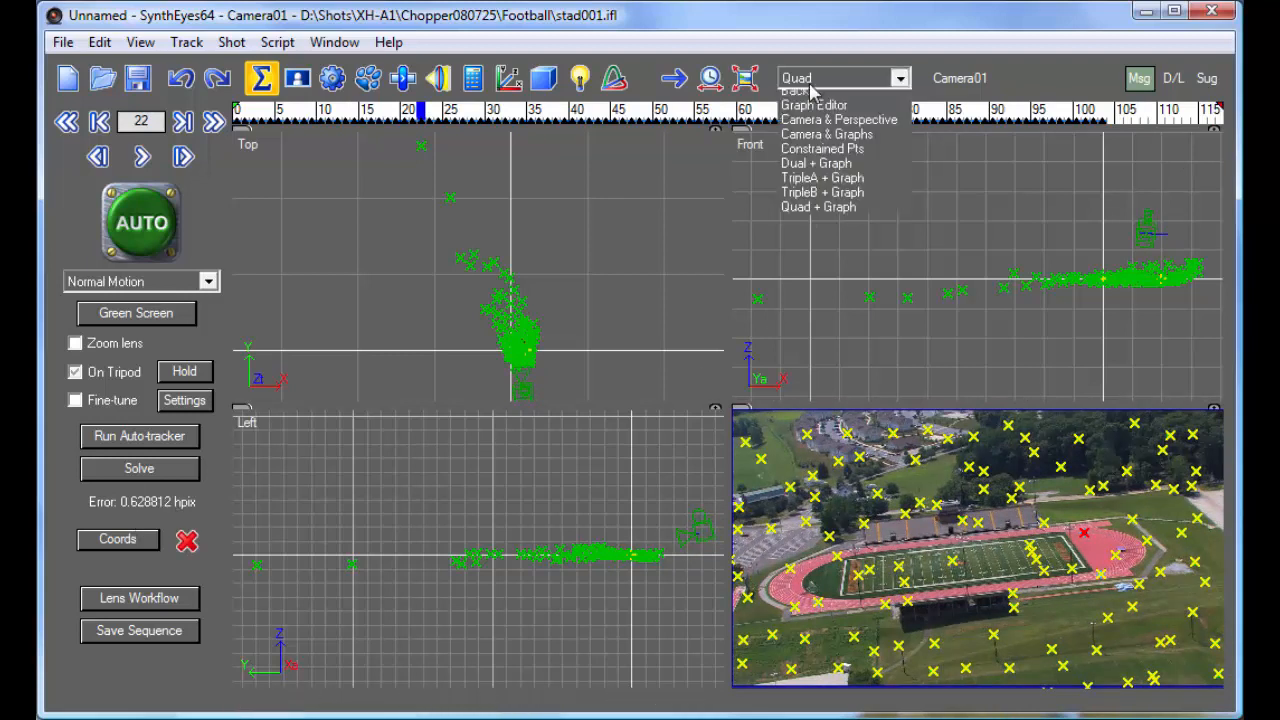
left_click(813, 81)
left_click(806, 128)
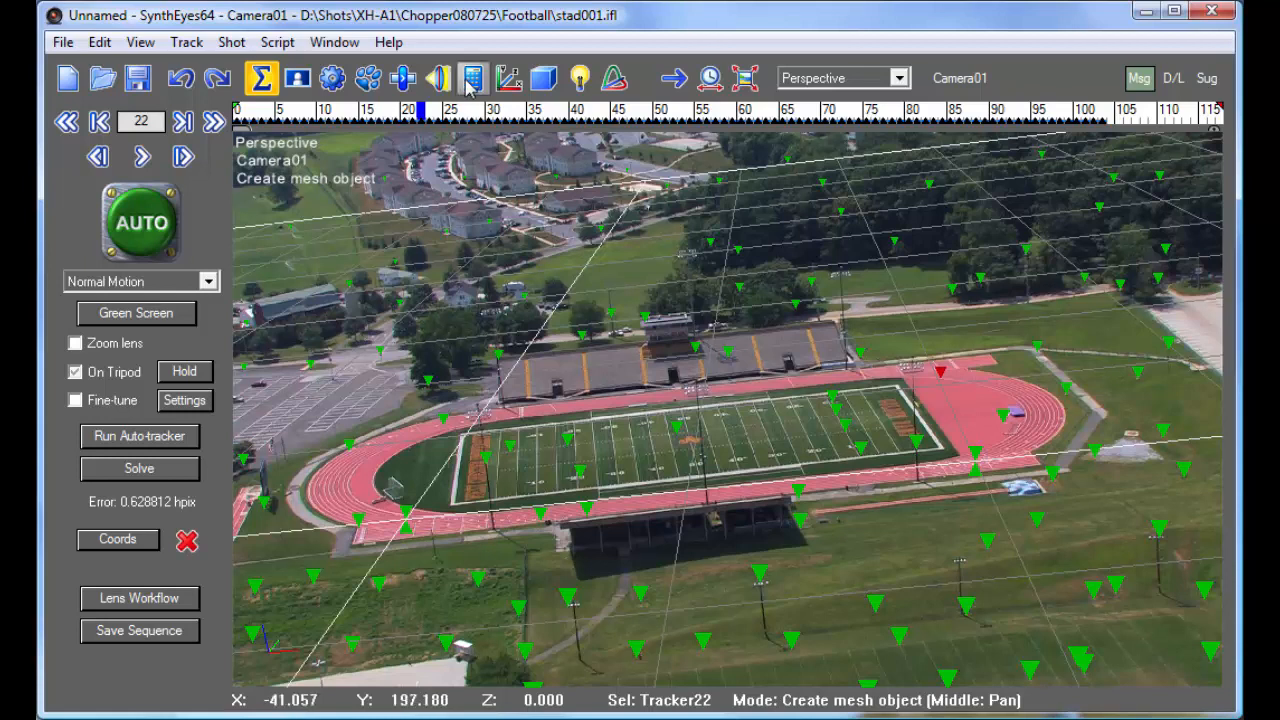
Enable lens distortion calculation and re-solve the camera in Refine mode.
left_click(438, 78)
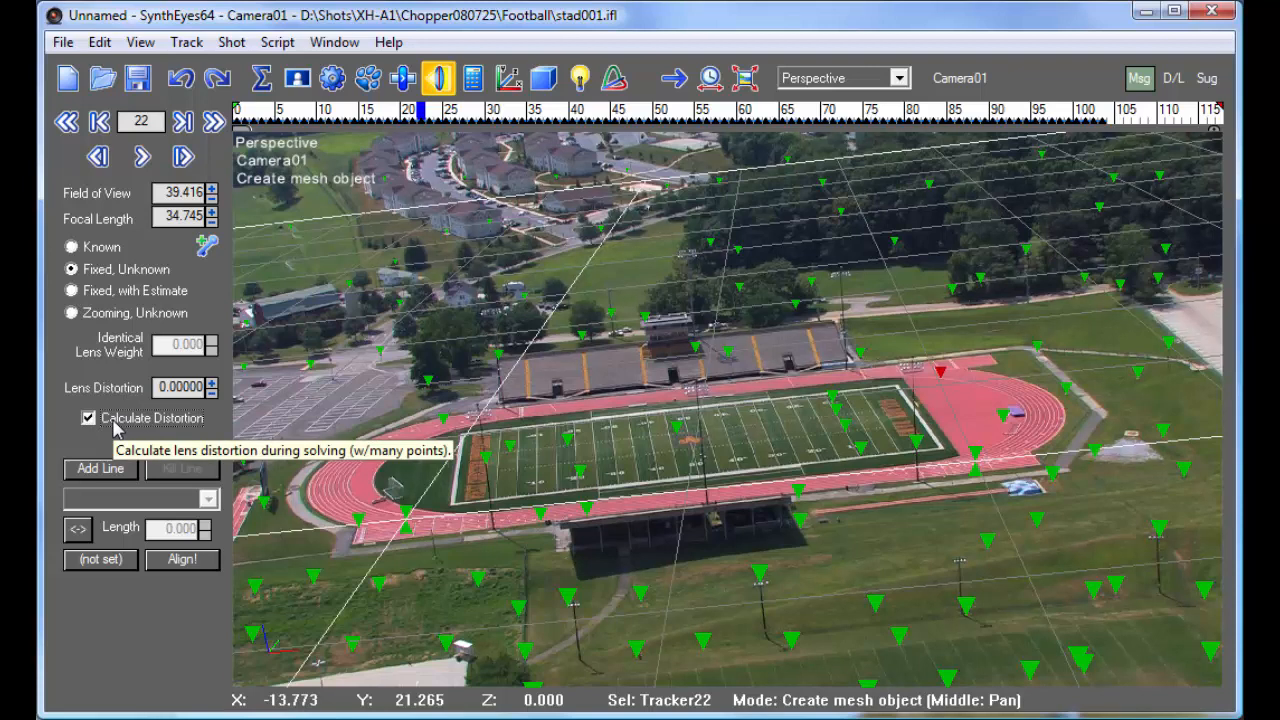
left_click(473, 79)
left_click(141, 198)
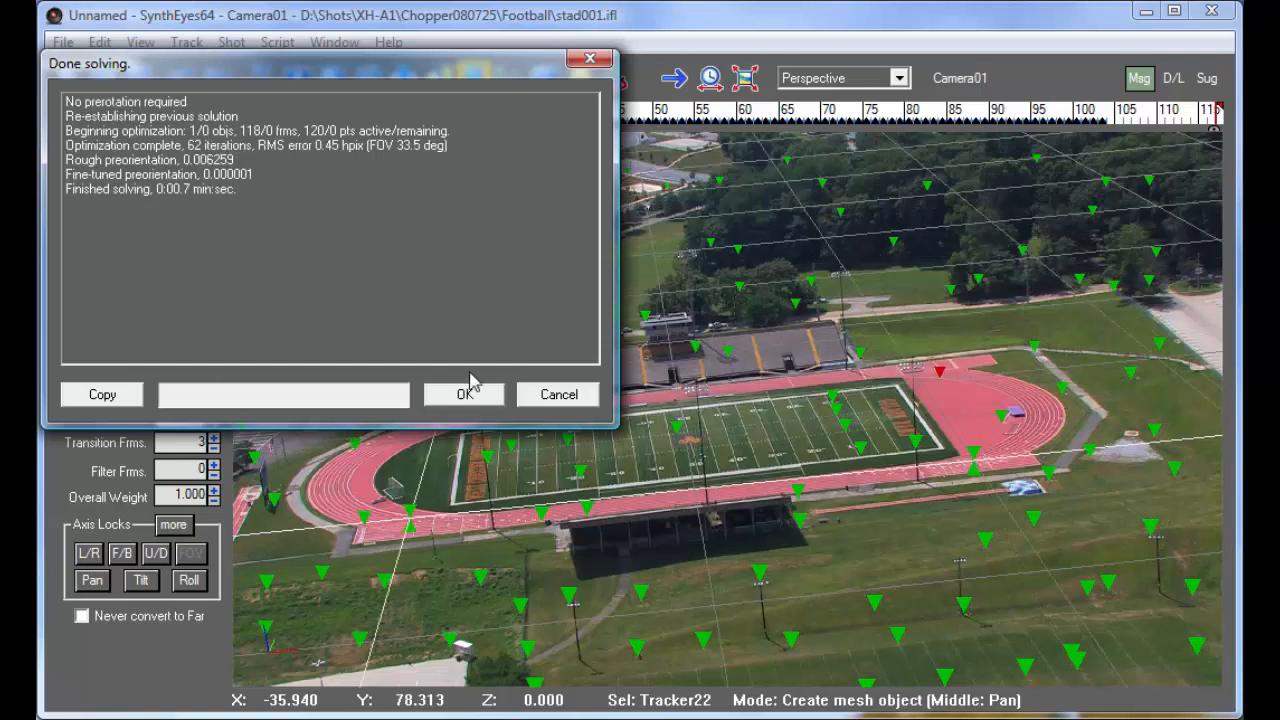
left_click(480, 397)
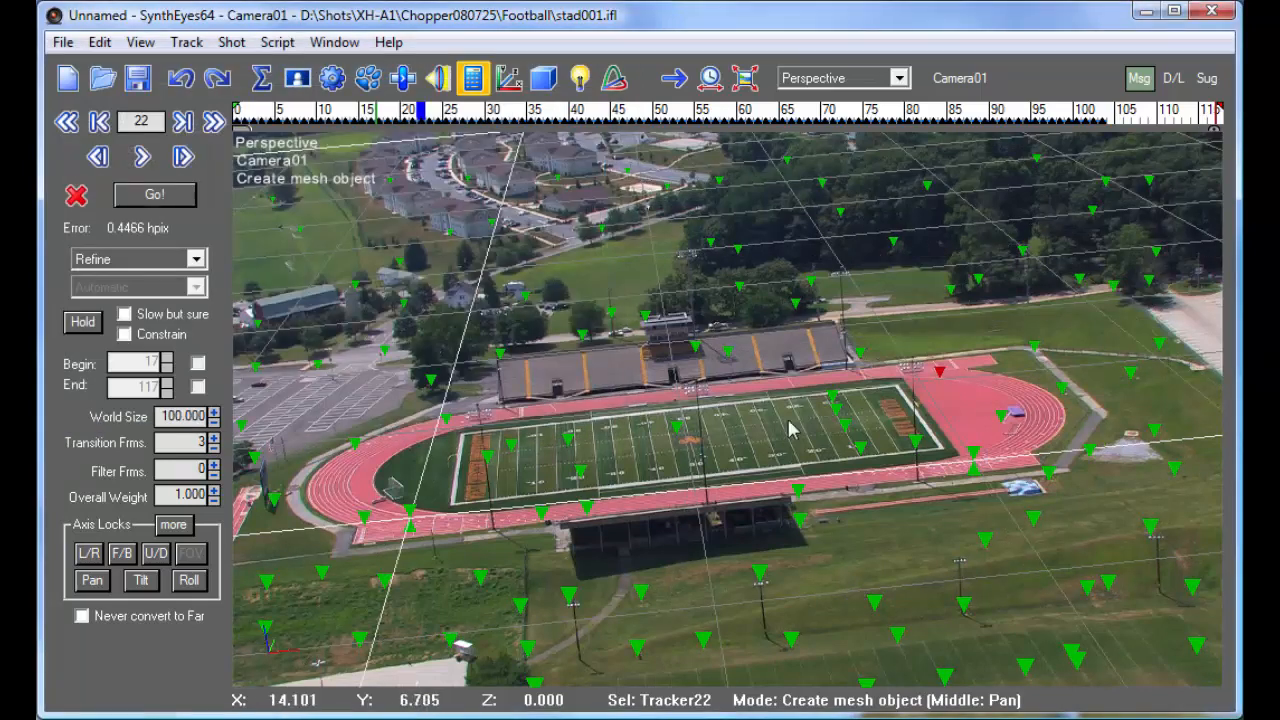
Create a box mesh about 15 by 7.8 by 5 units over the football field and fine-adjust its placement.
right_click(546, 490)
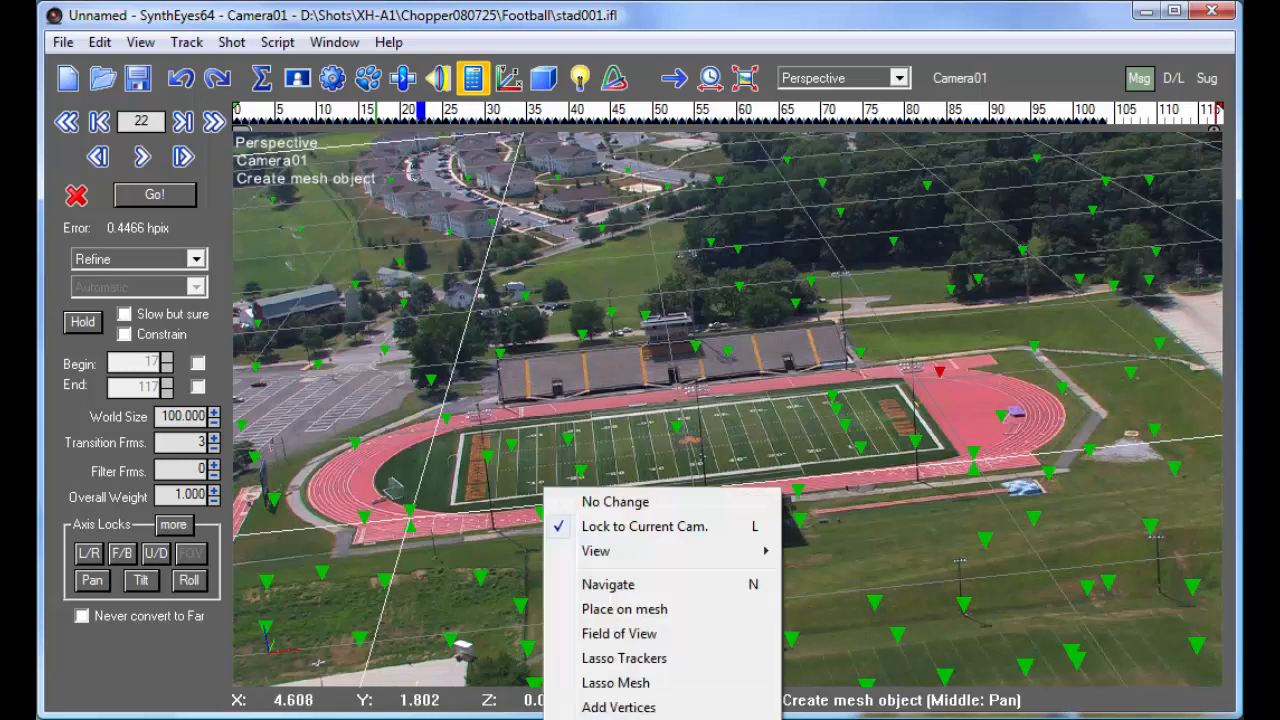
left_click(546, 500)
left_click_drag(520, 485, 896, 266)
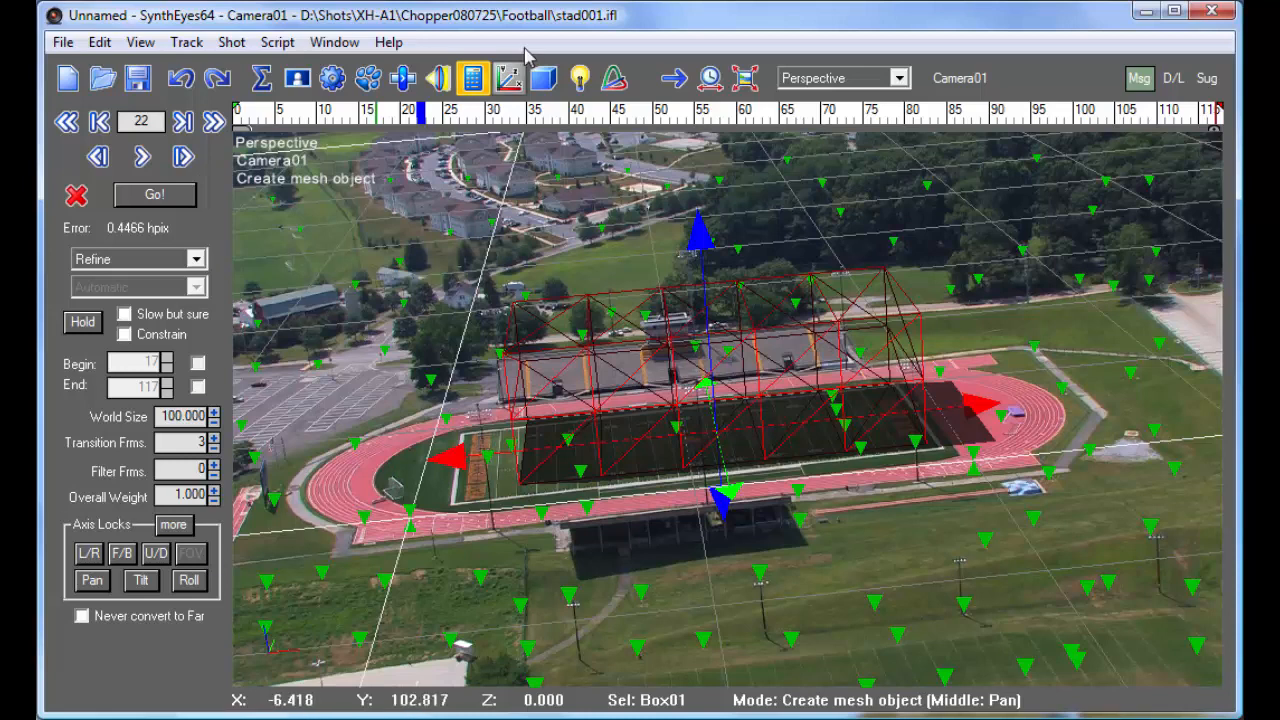
left_click(543, 78)
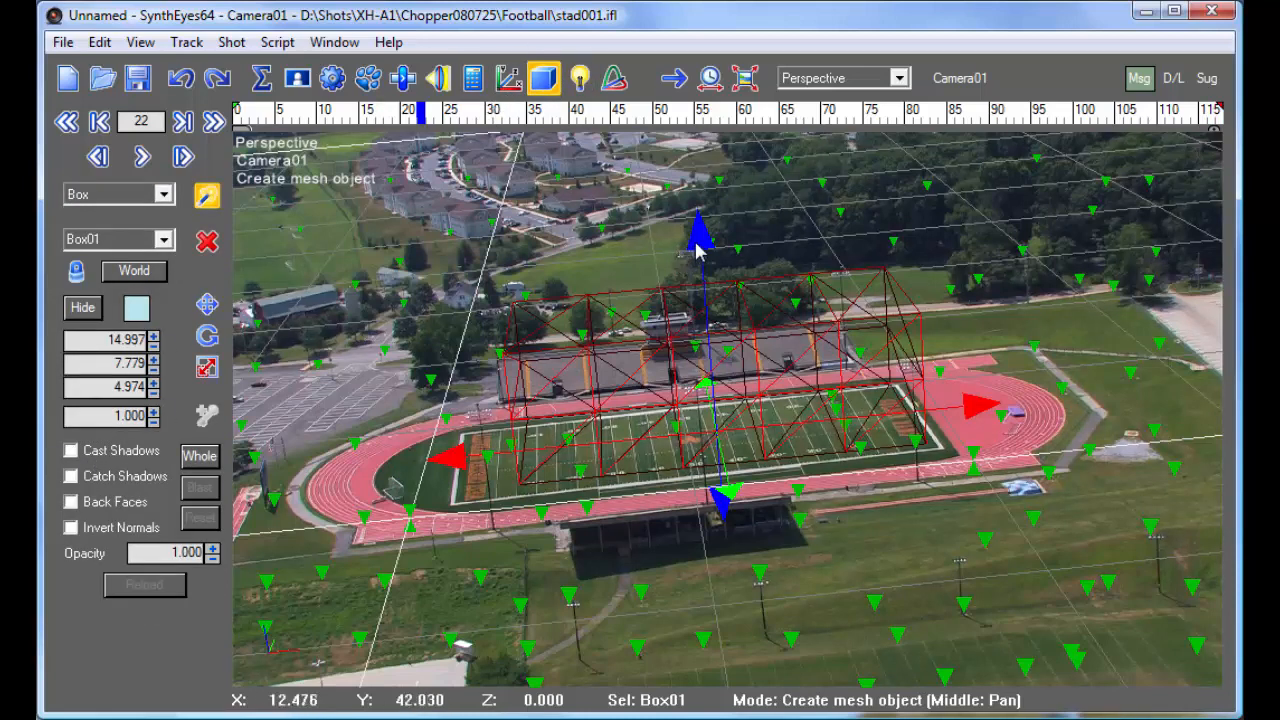
left_click_drag(703, 237, 707, 230)
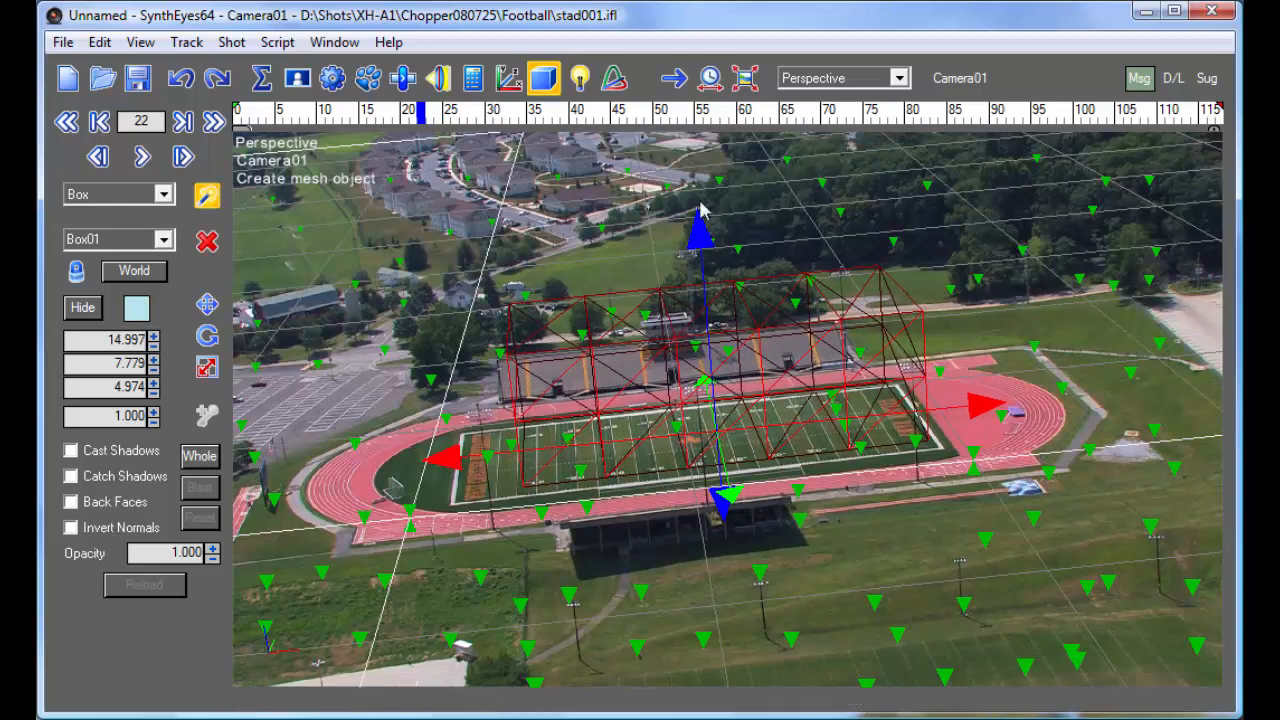
Switch to the Camera view and examine how the box's edges line up with the football field's yard lines.
left_click(800, 78)
left_click(800, 94)
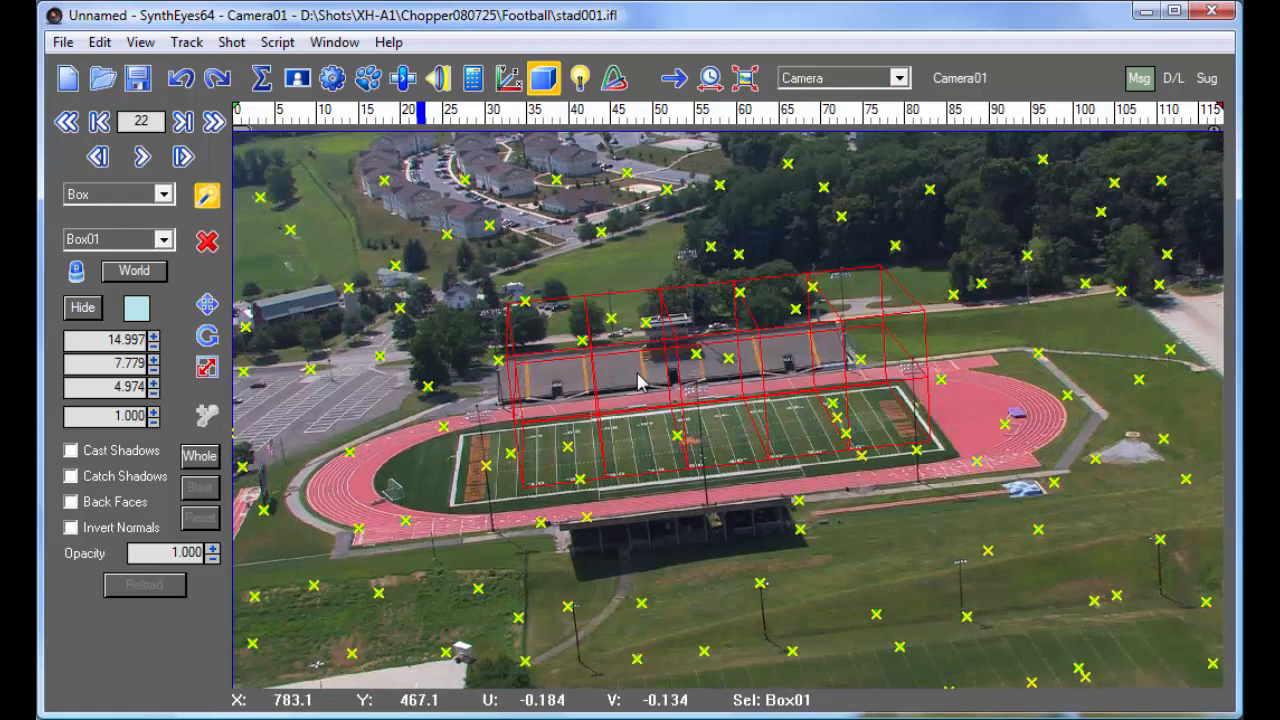
scroll(651, 490, "up", 5)
scroll(651, 490, "down", 4)
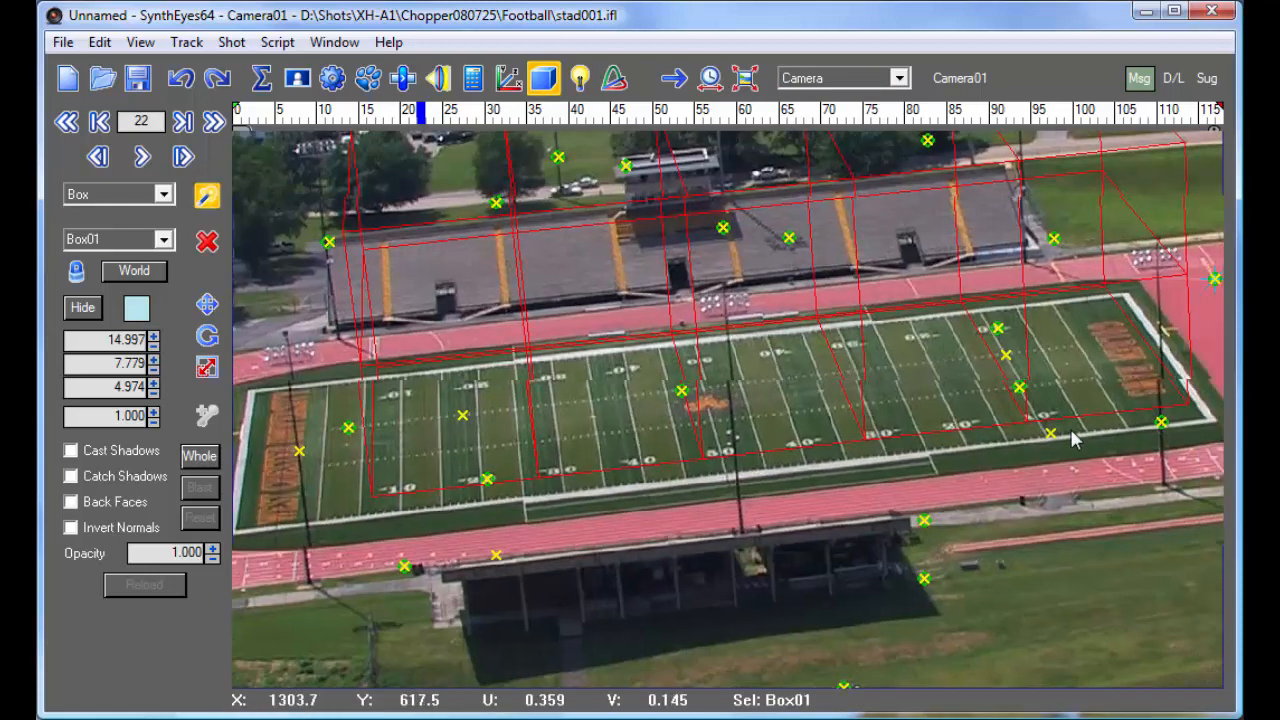
middle_click_drag(1072, 440, 1173, 444)
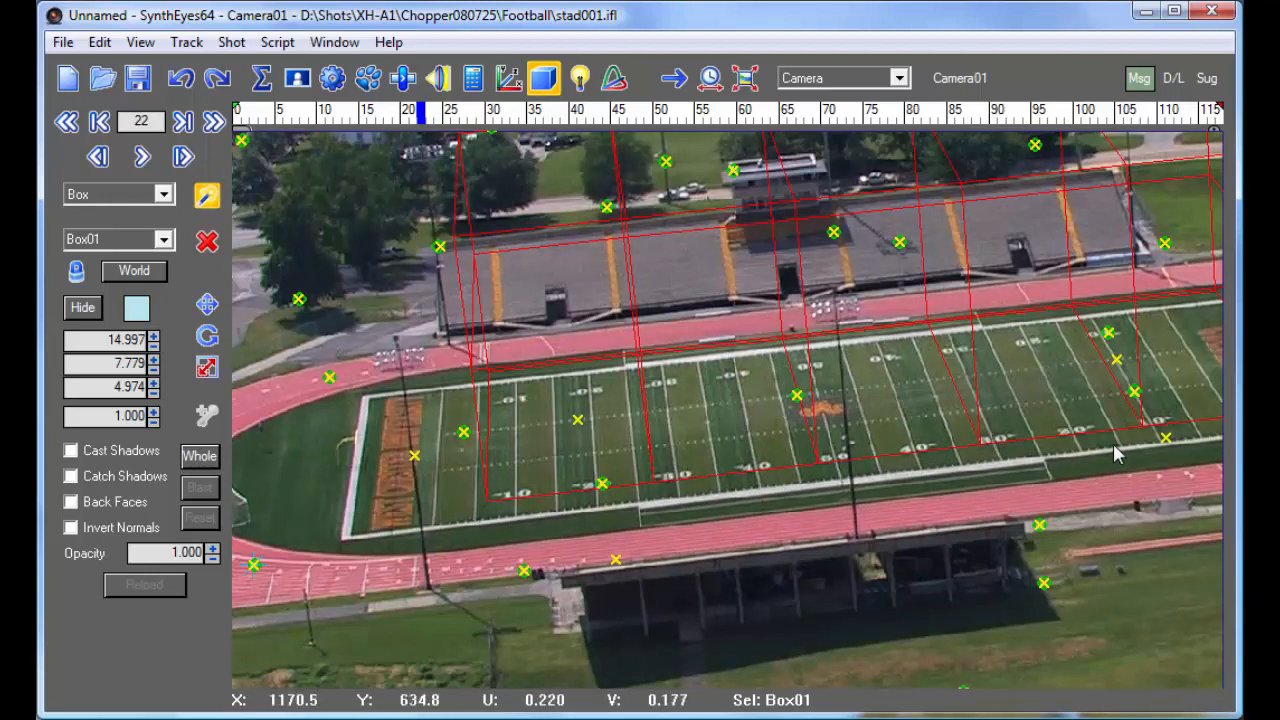
scroll(476, 488, "up", 5)
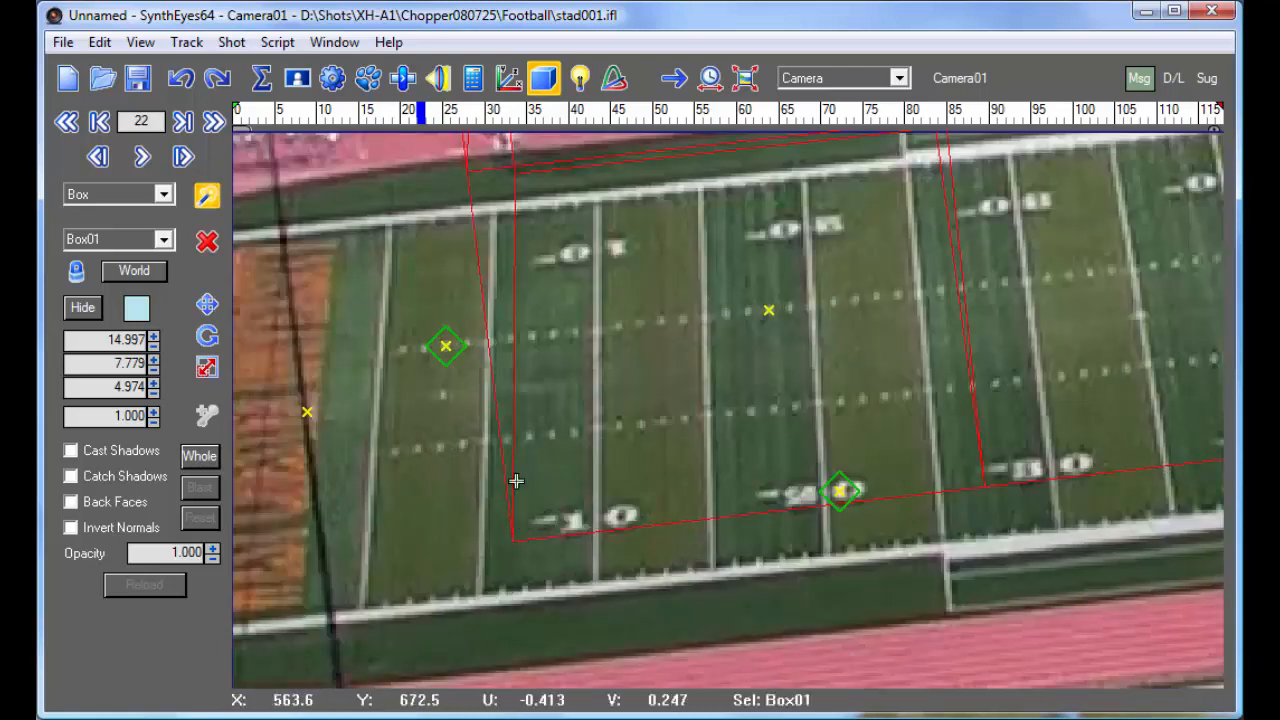
scroll(509, 380, "down", 5)
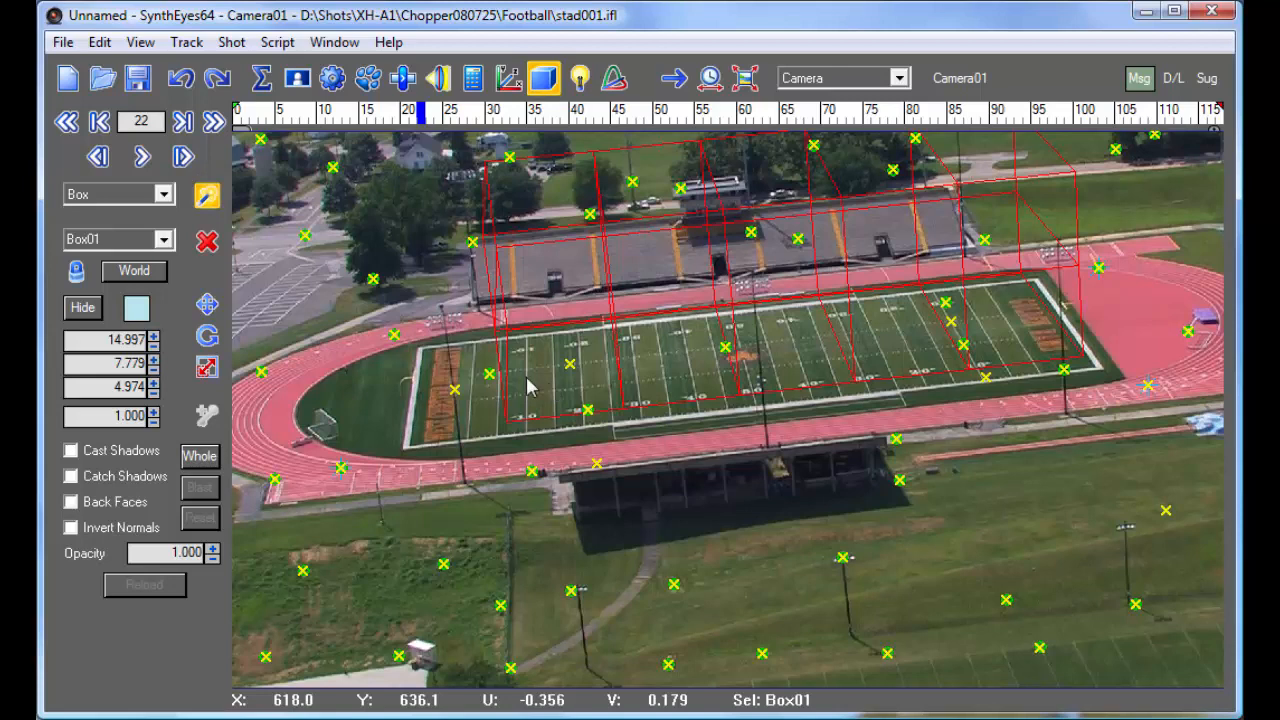
Run the Lens Workflow with Undistorted(1) as the final output and a margin of 2.
left_click(261, 77)
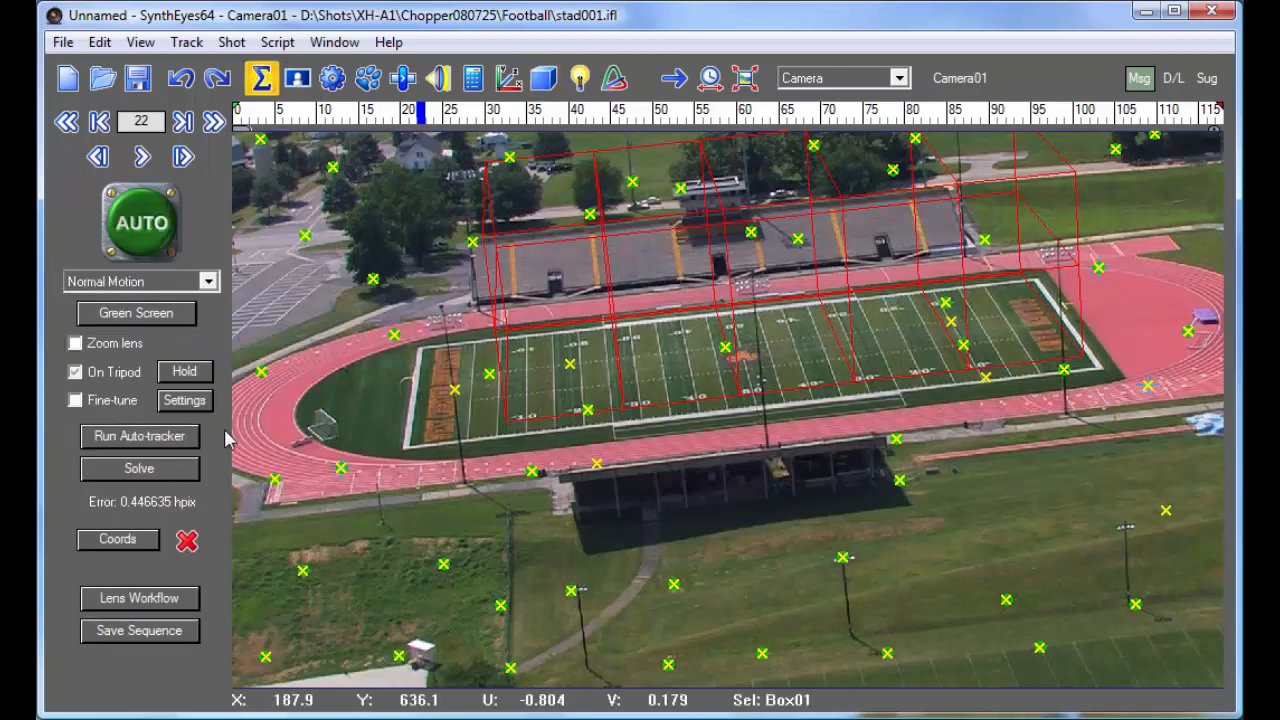
left_click(150, 600)
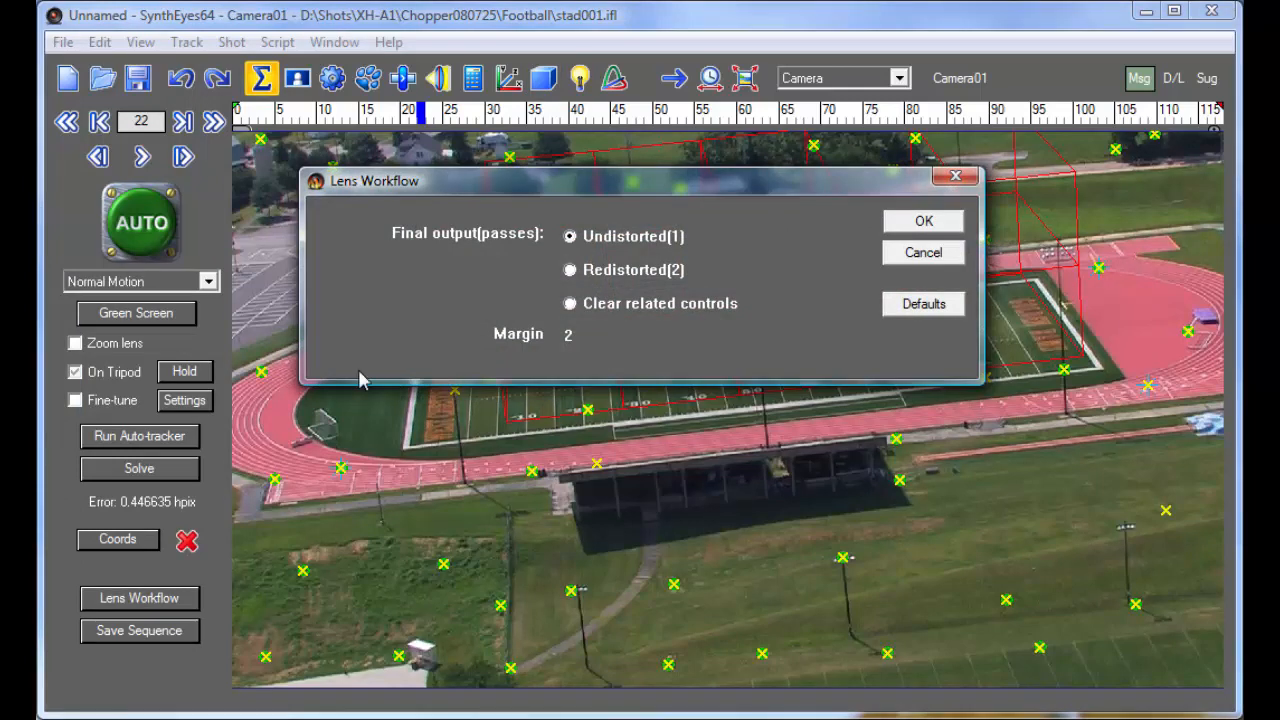
left_click(922, 222)
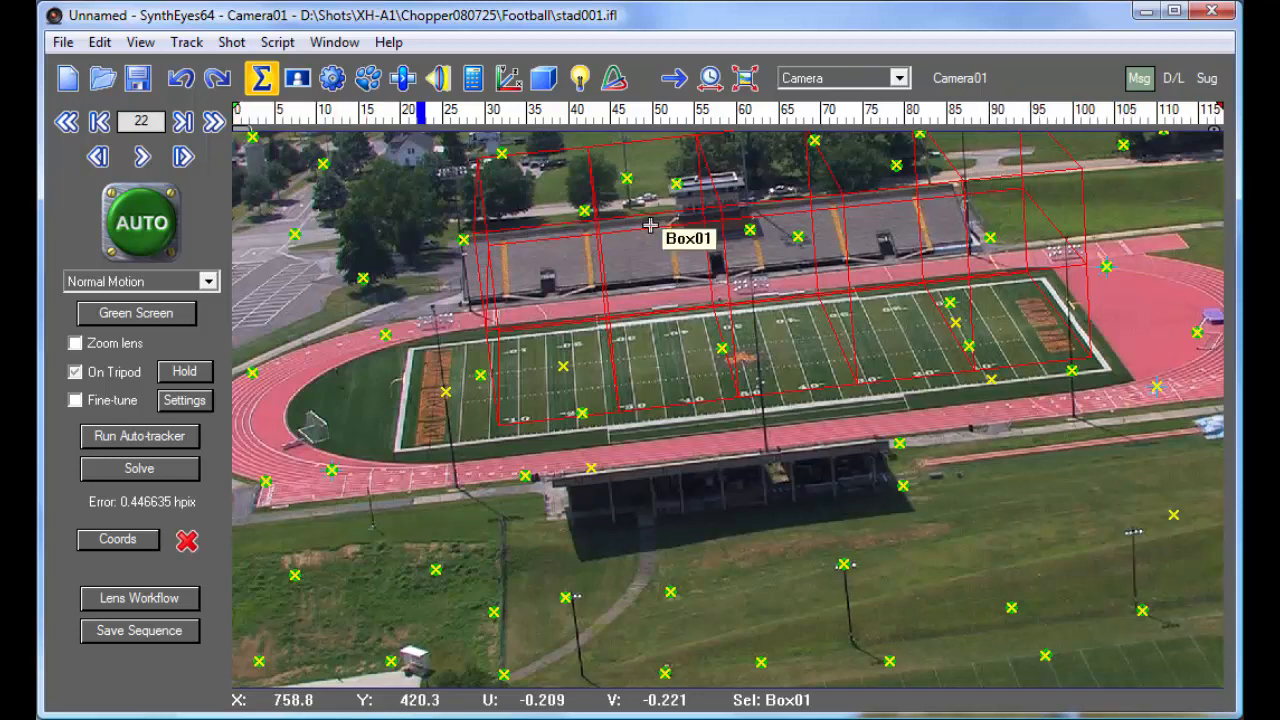
left_click(744, 80)
left_click_drag(276, 118, 748, 150)
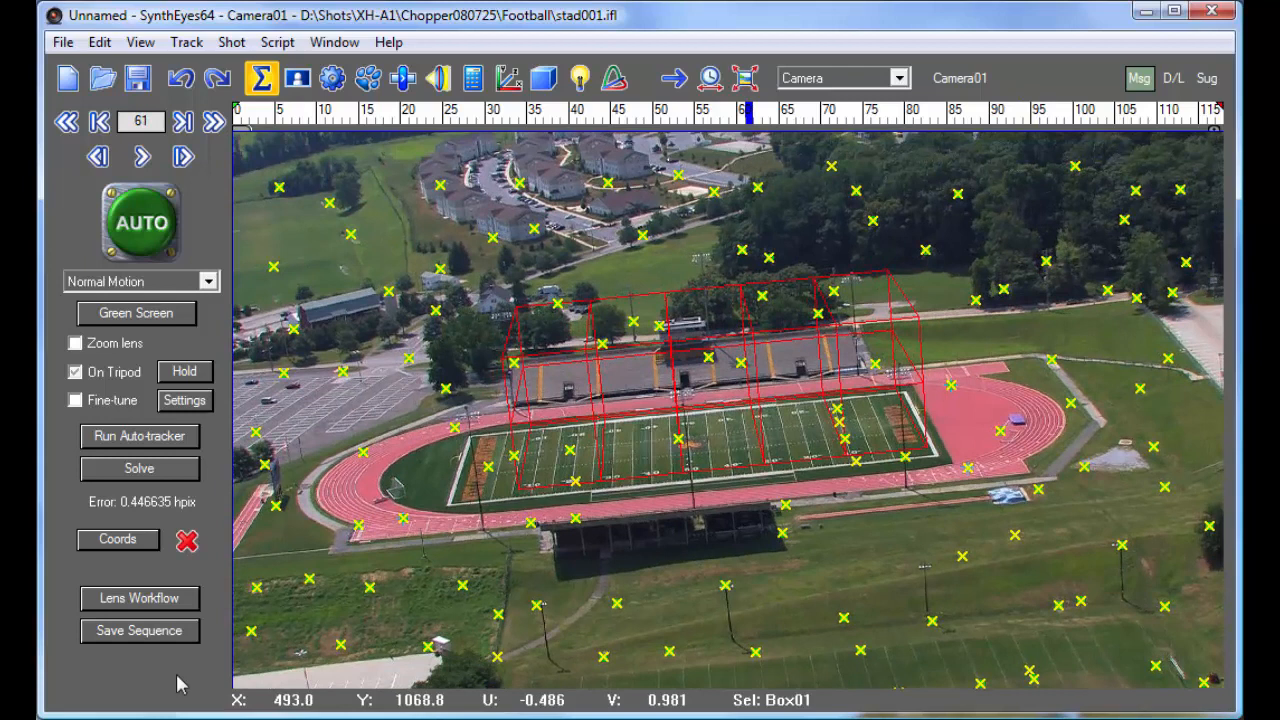
Save the processed image sequence with RGB included and no alpha as fbun000.jpg in the FootballUndistort folder.
left_click(136, 630)
left_click_drag(520, 397, 497, 187)
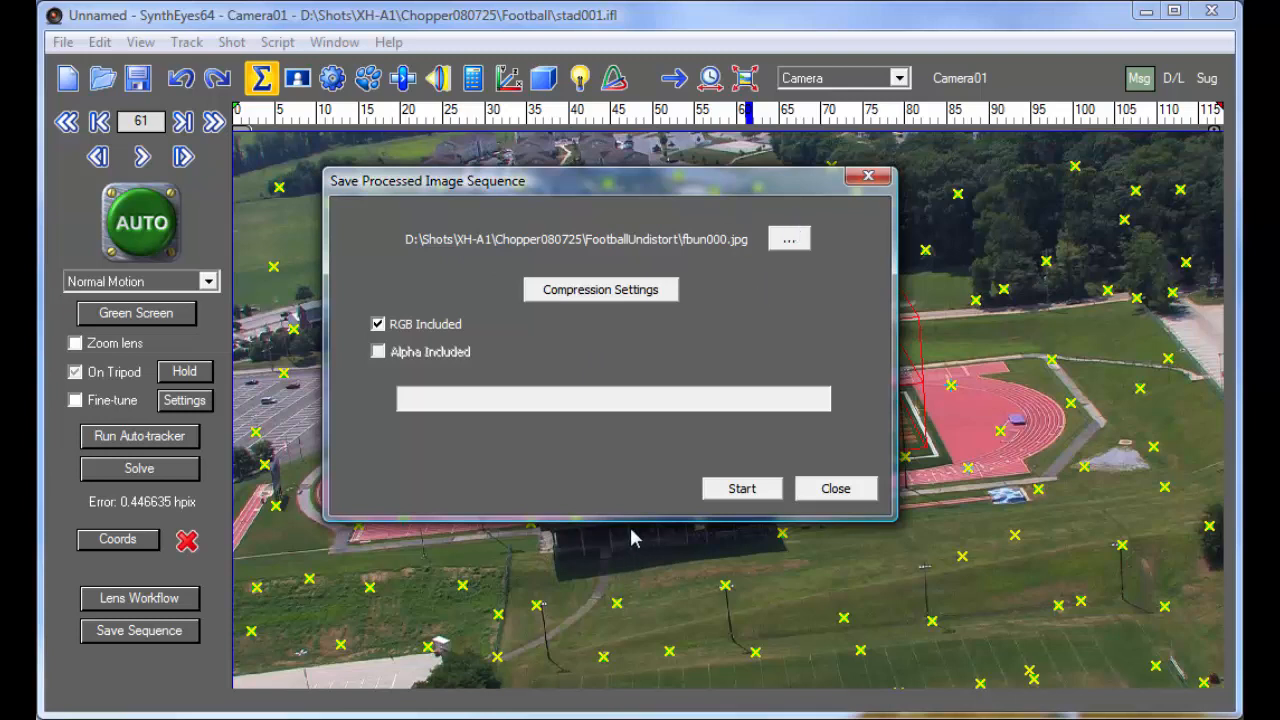
left_click(733, 501)
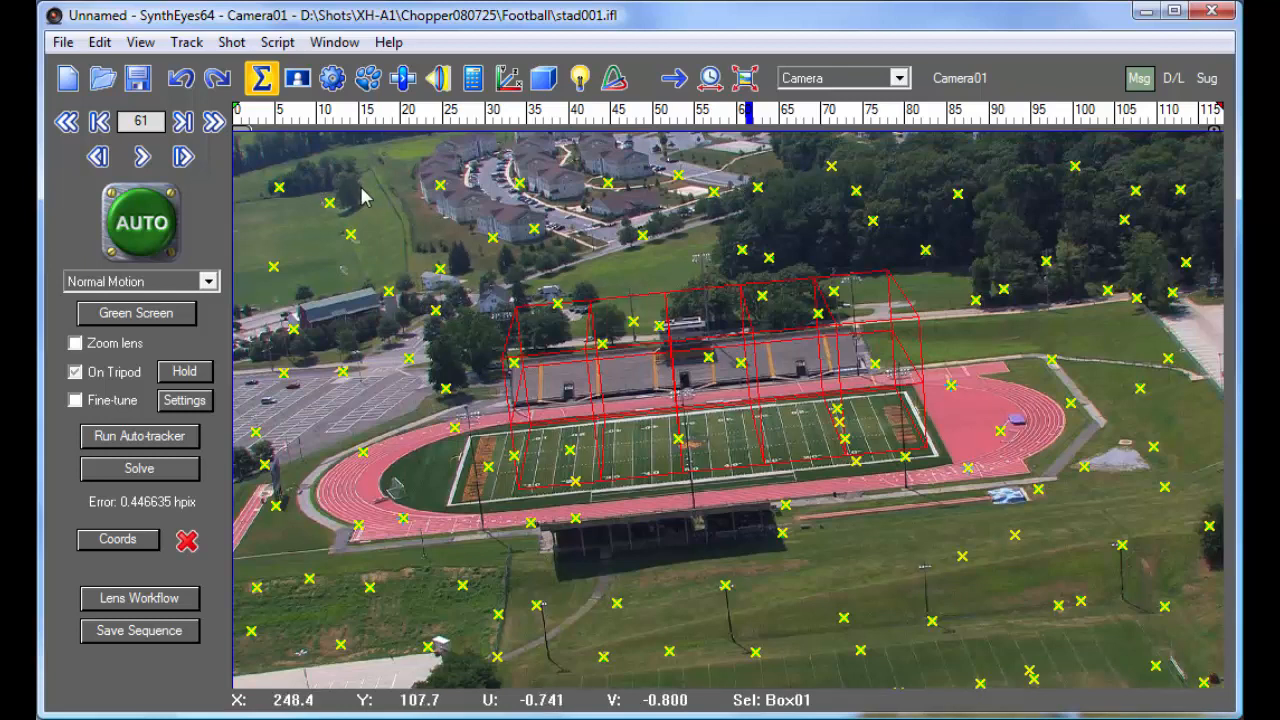
Start changing the shot images with the option to switch to saved footage and reset the image processor.
left_click(231, 43)
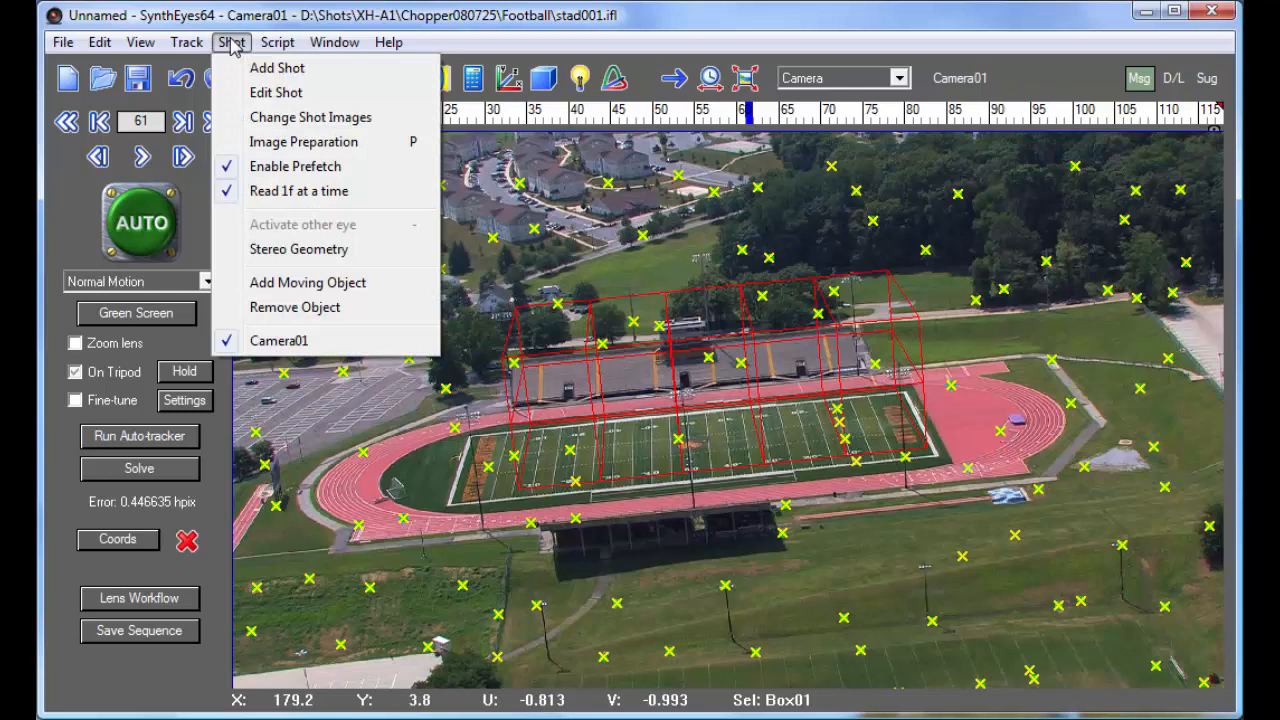
left_click(287, 120)
left_click_drag(497, 385, 497, 277)
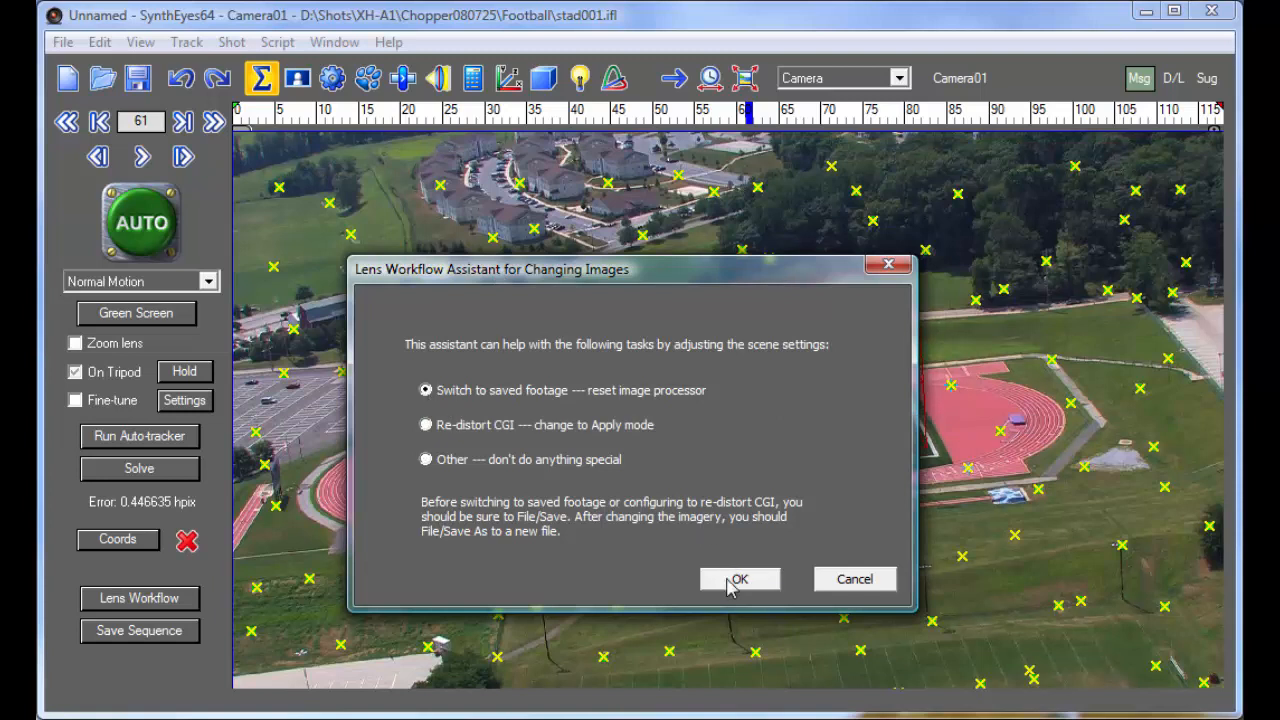
left_click(729, 583)
left_click(737, 580)
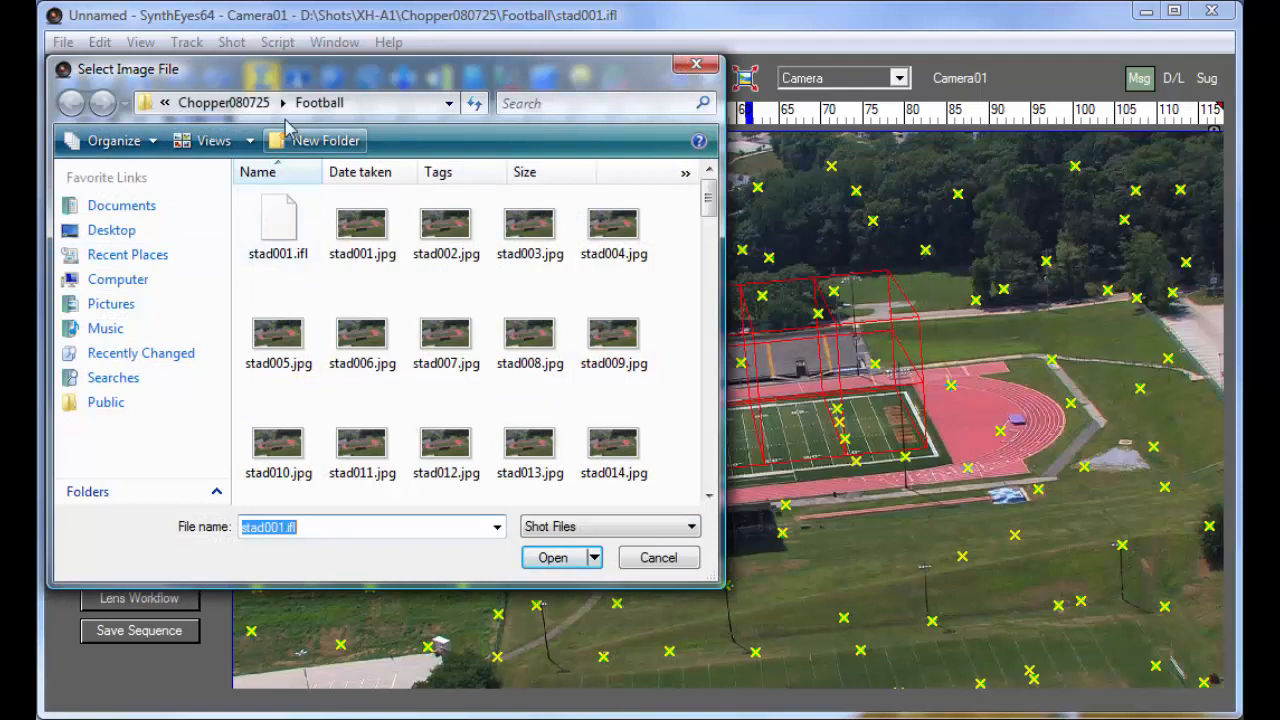
Load fbun000.ifl from the FootballUndistort folder as the shot's new images and play the shot.
left_click(224, 102)
double_click(305, 265)
left_click(302, 198)
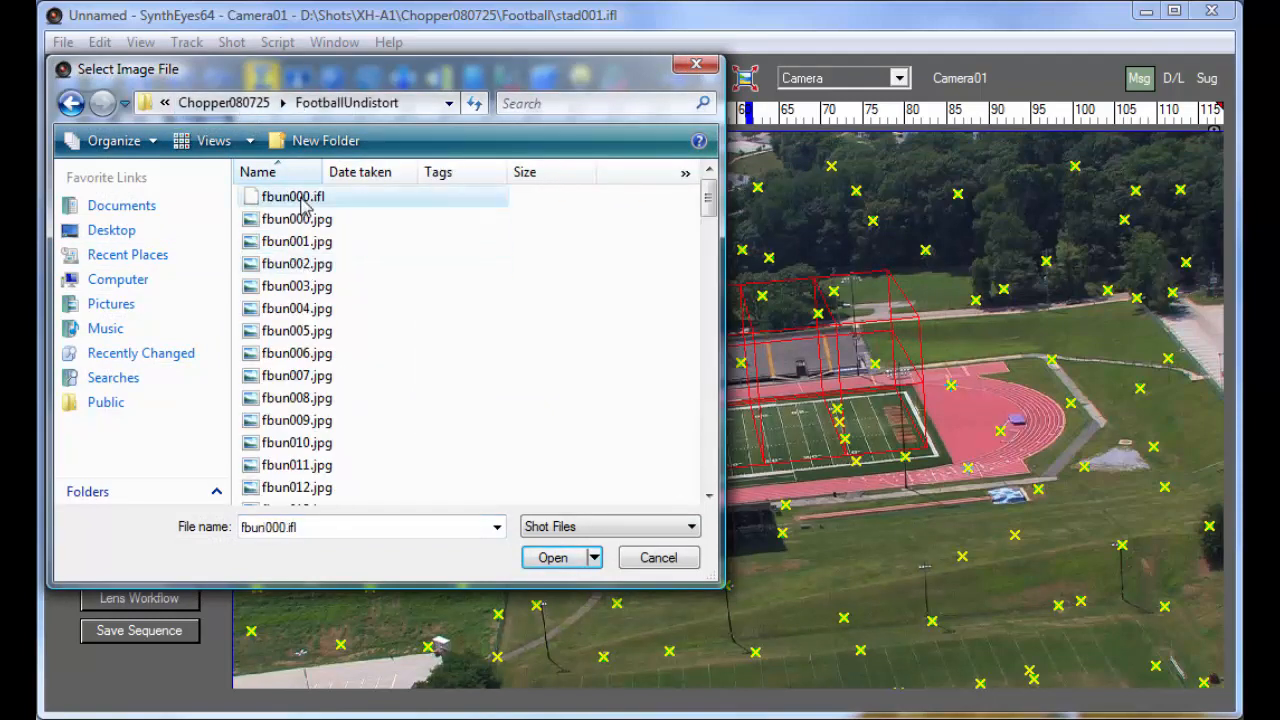
double_click(301, 197)
left_click_drag(713, 305, 739, 169)
left_click(934, 208)
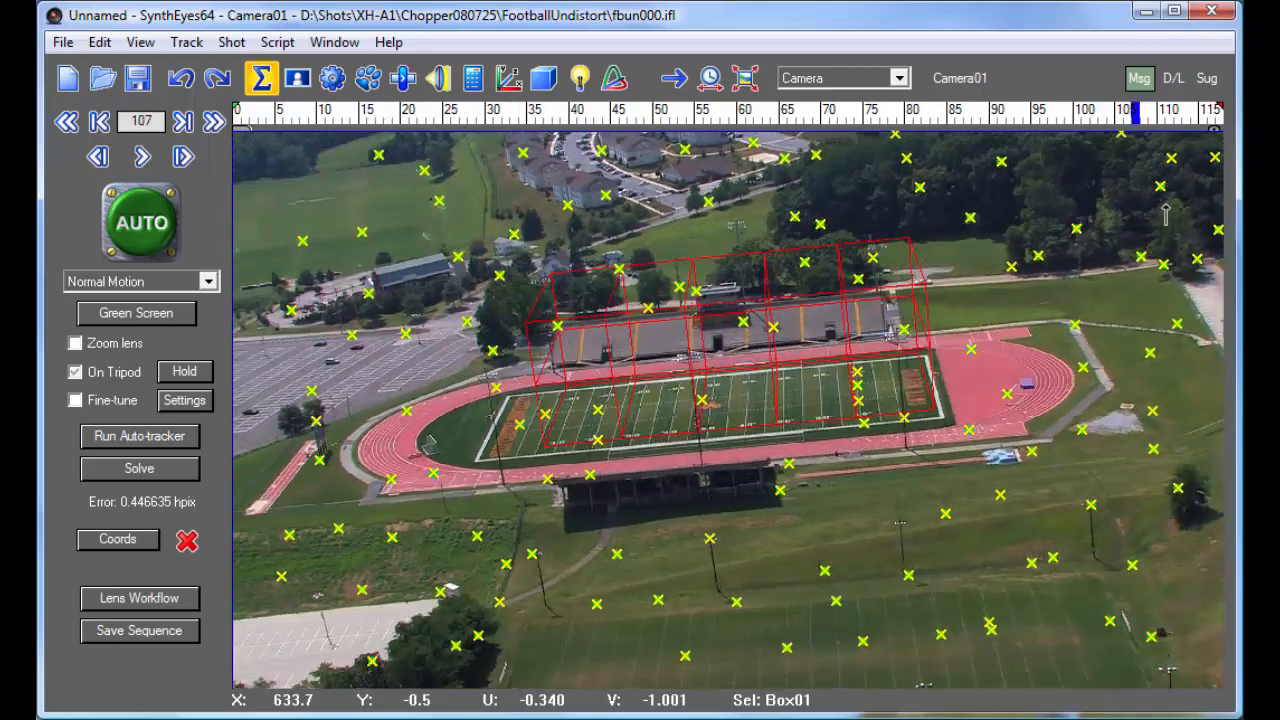
key("space")
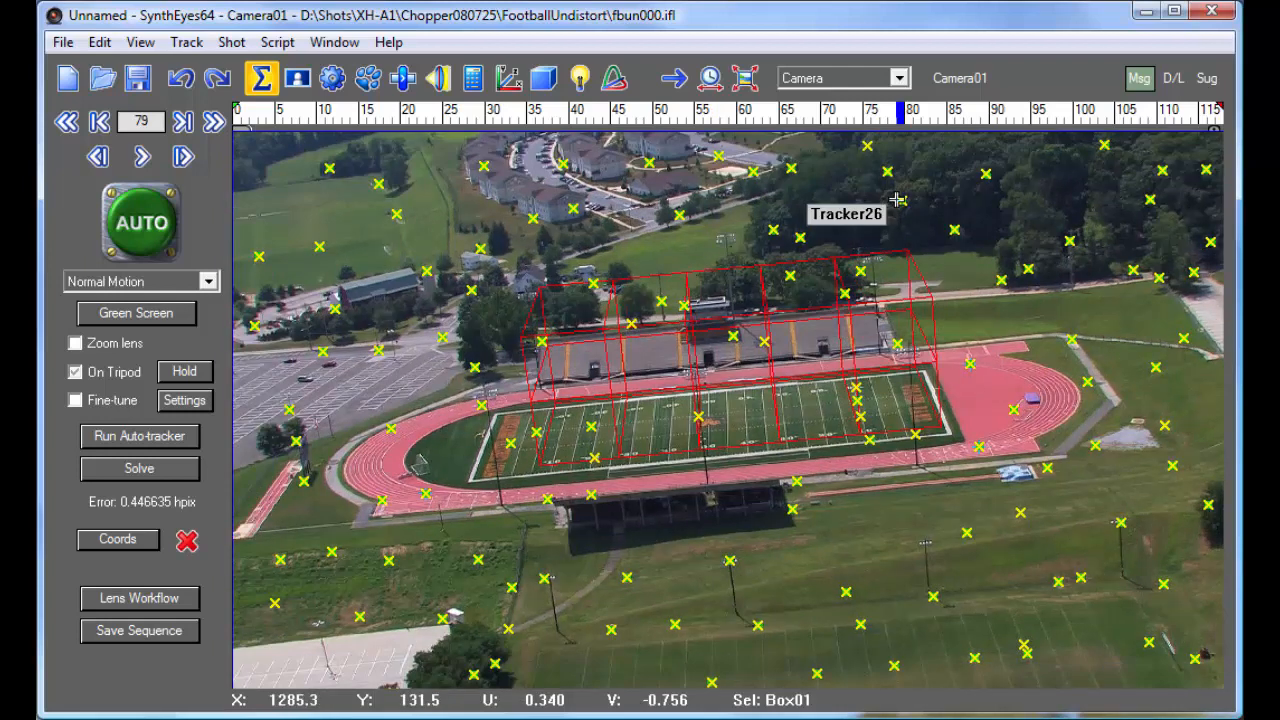
Undo the last image change and review the Adjust and Lens settings in Image Preparation, switching between padded and final image.
left_click(180, 79)
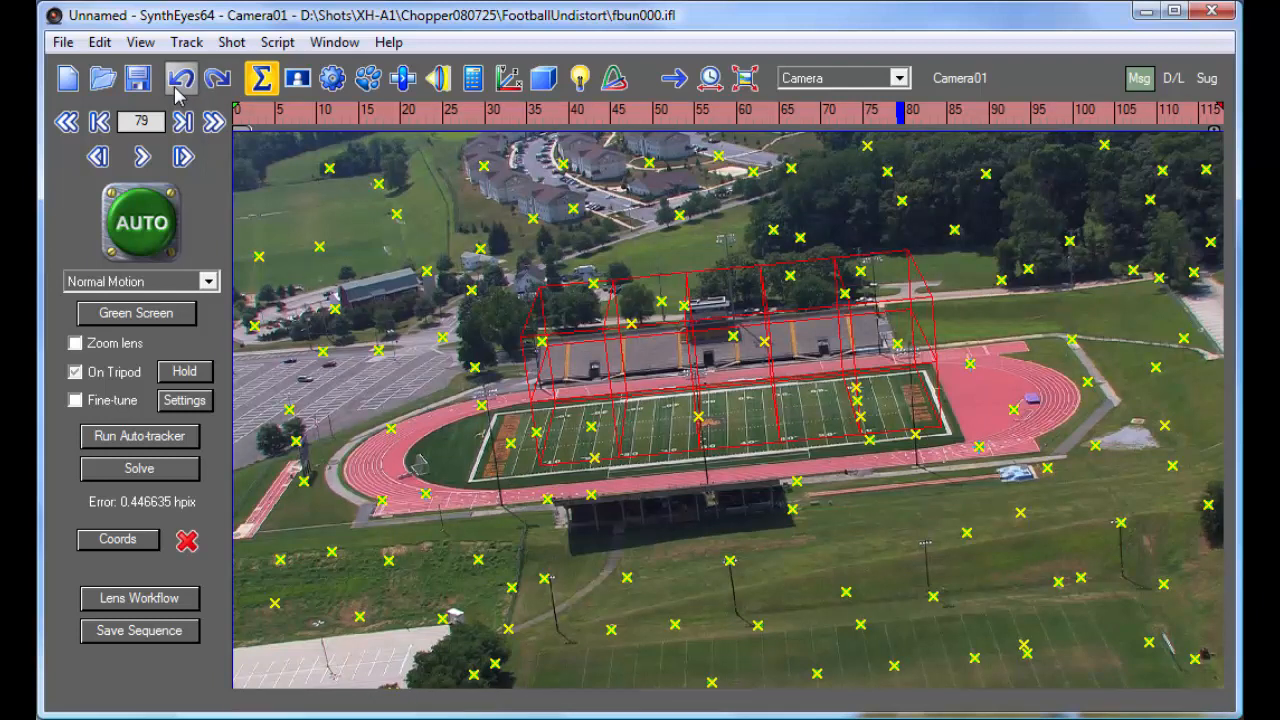
key("p")
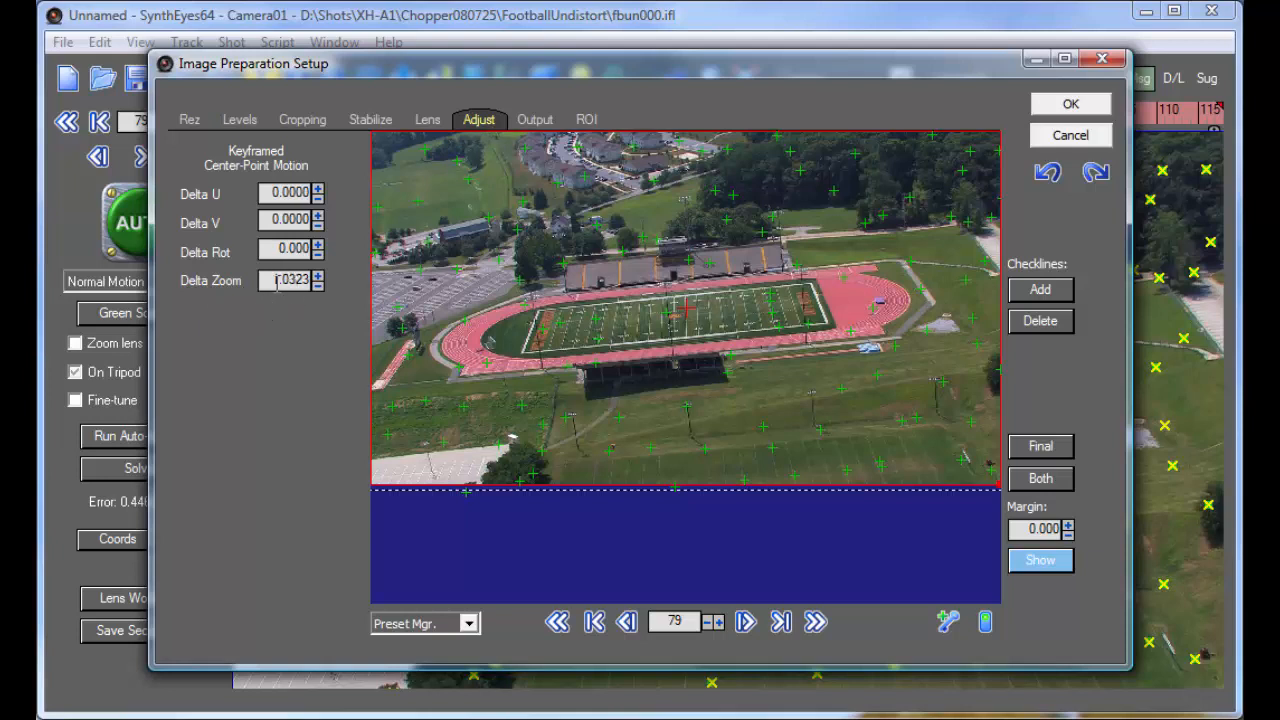
left_click(428, 120)
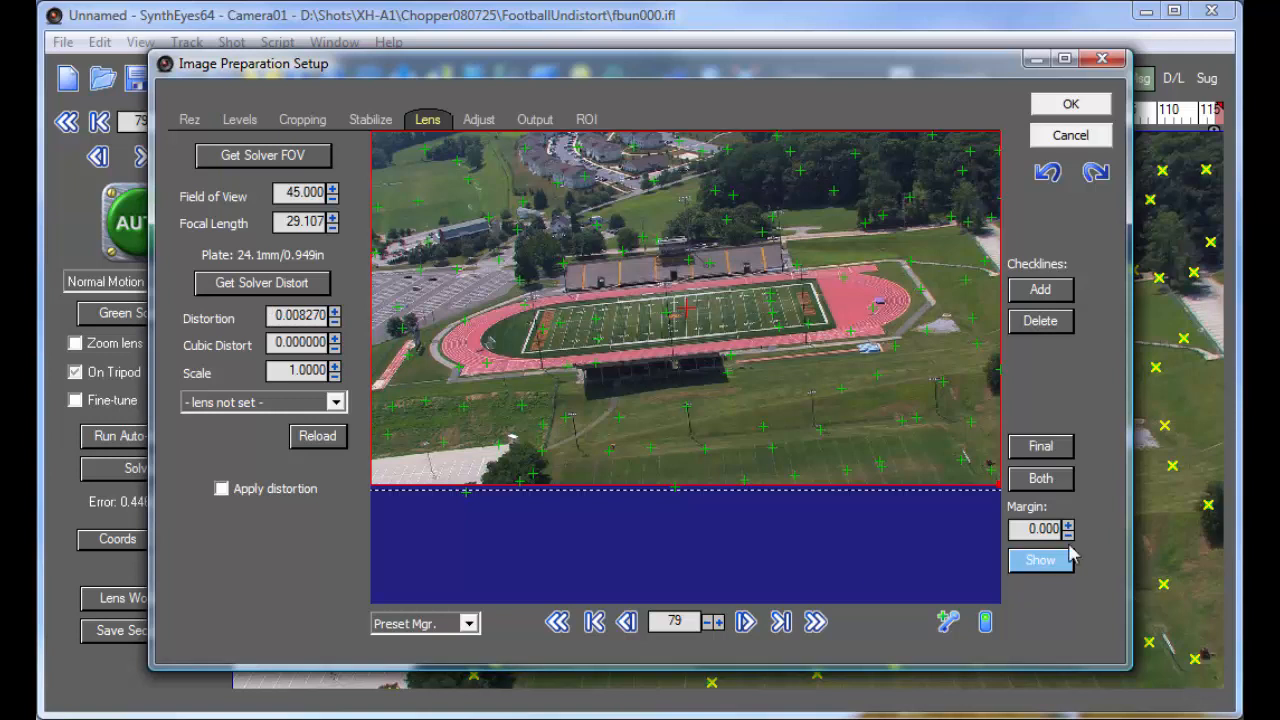
left_click(1042, 452)
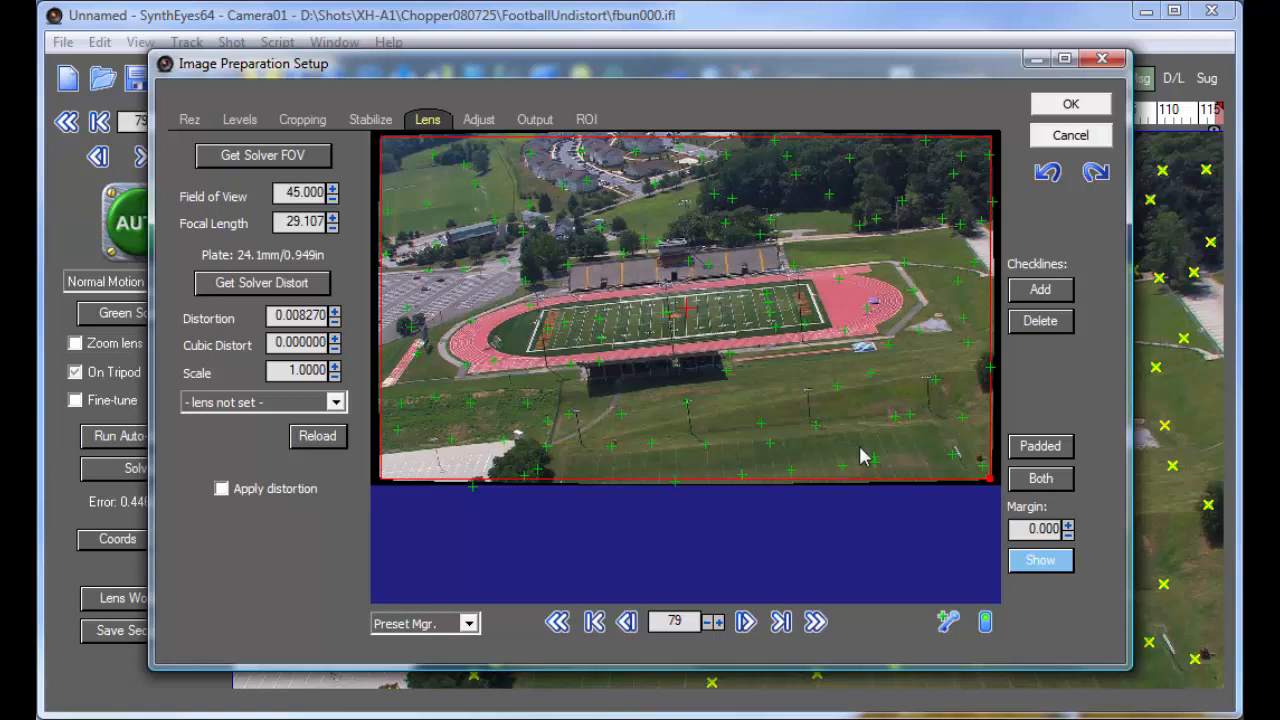
left_click(1102, 62)
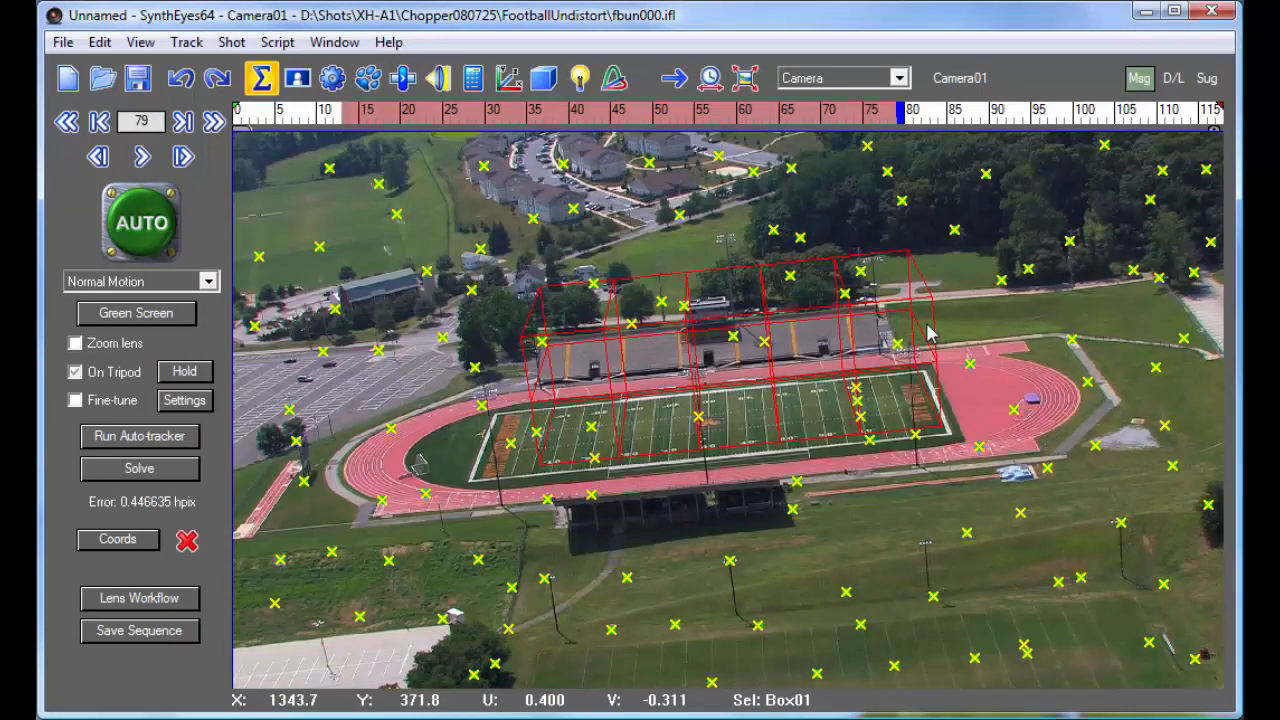